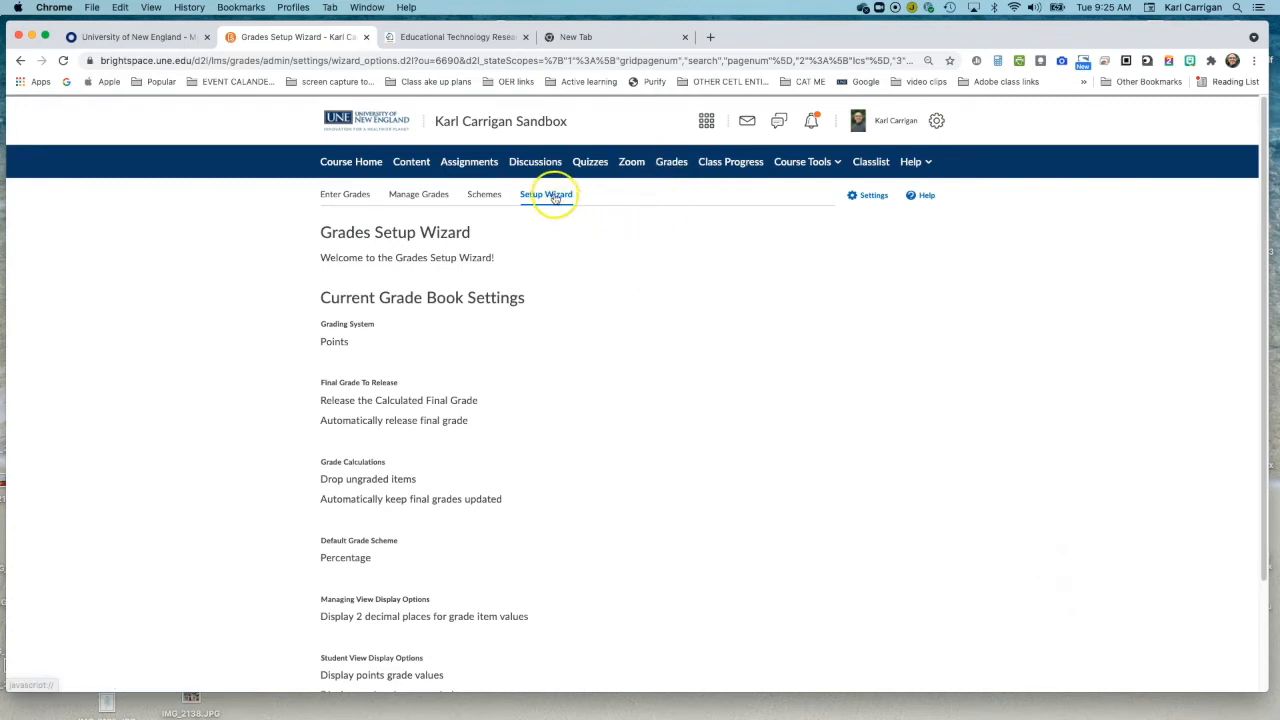
Start the Grades Setup Wizard and choose the Weighted grading system
{"action": "scroll", "coordinate": [530, 345], "scroll_direction": "down", "scroll_amount": 3}
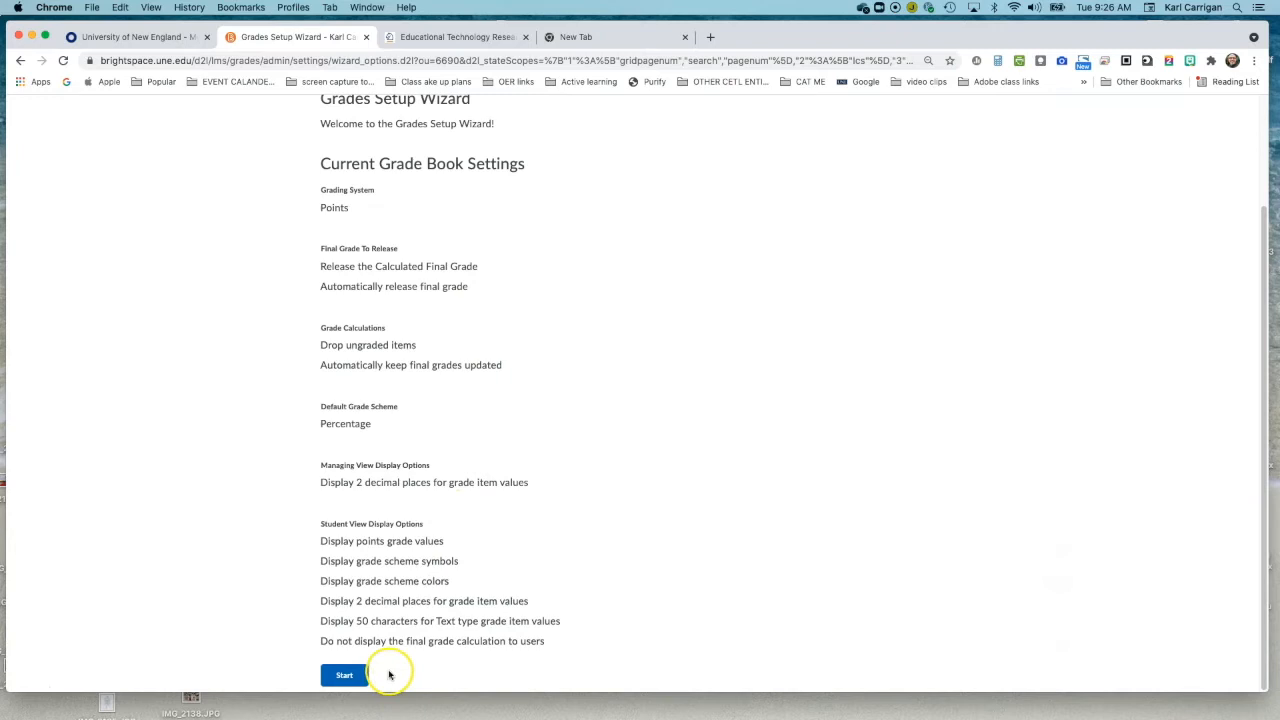
{"action": "left_click", "coordinate": [354, 678]}
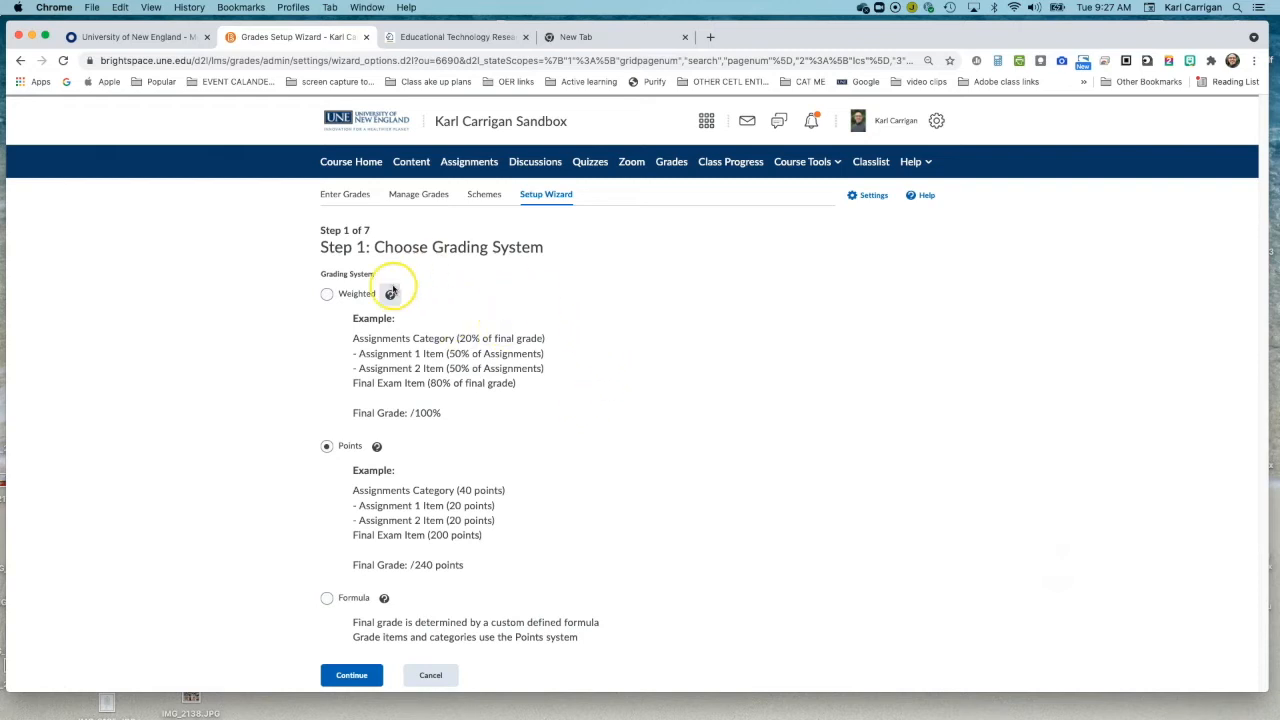
{"action": "left_click", "coordinate": [326, 295]}
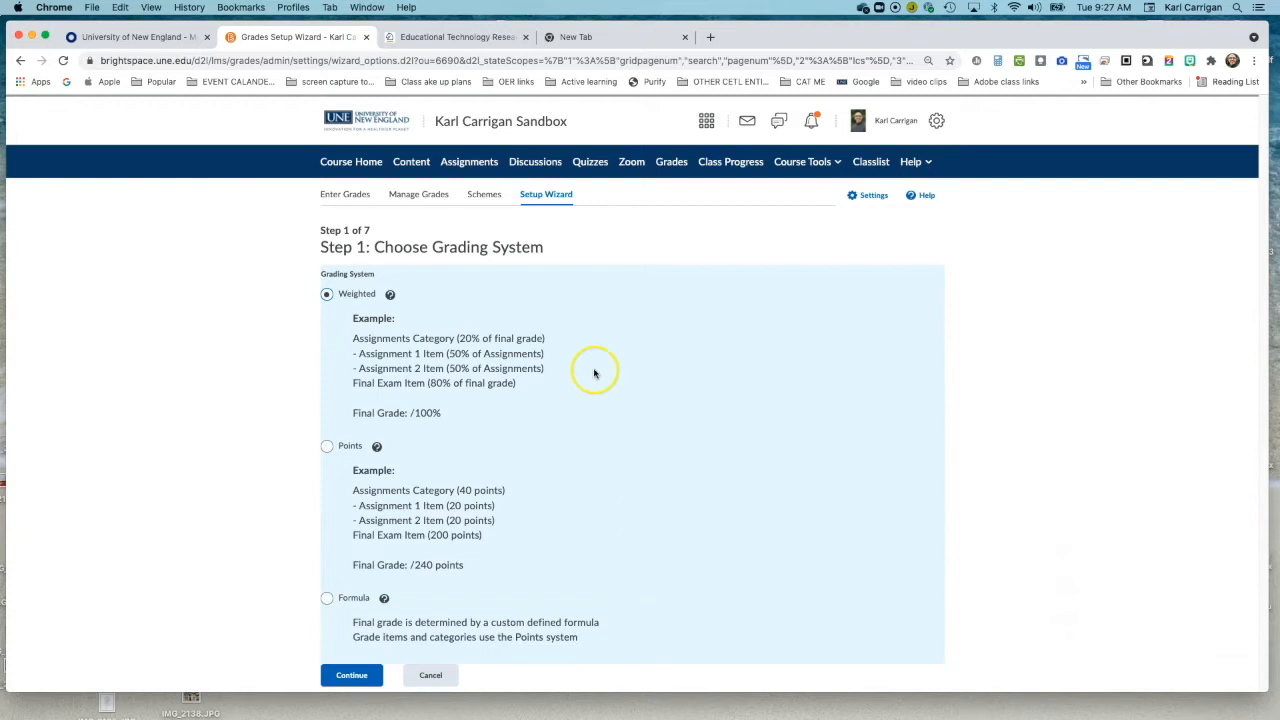
{"action": "left_click", "coordinate": [364, 680]}
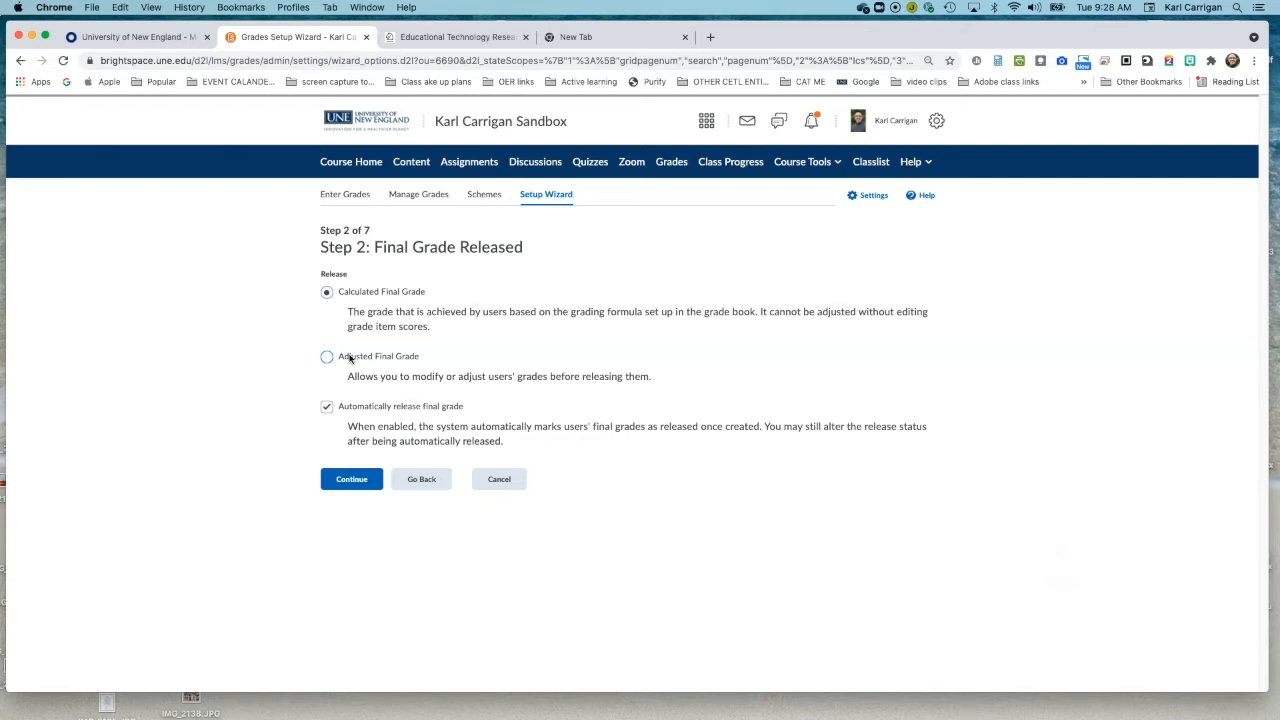
Keep Calculated Final Grade as the released grade with automatic release enabled, and continue to the grade calculations
{"action": "left_click", "coordinate": [326, 407]}
{"action": "left_click", "coordinate": [326, 407]}
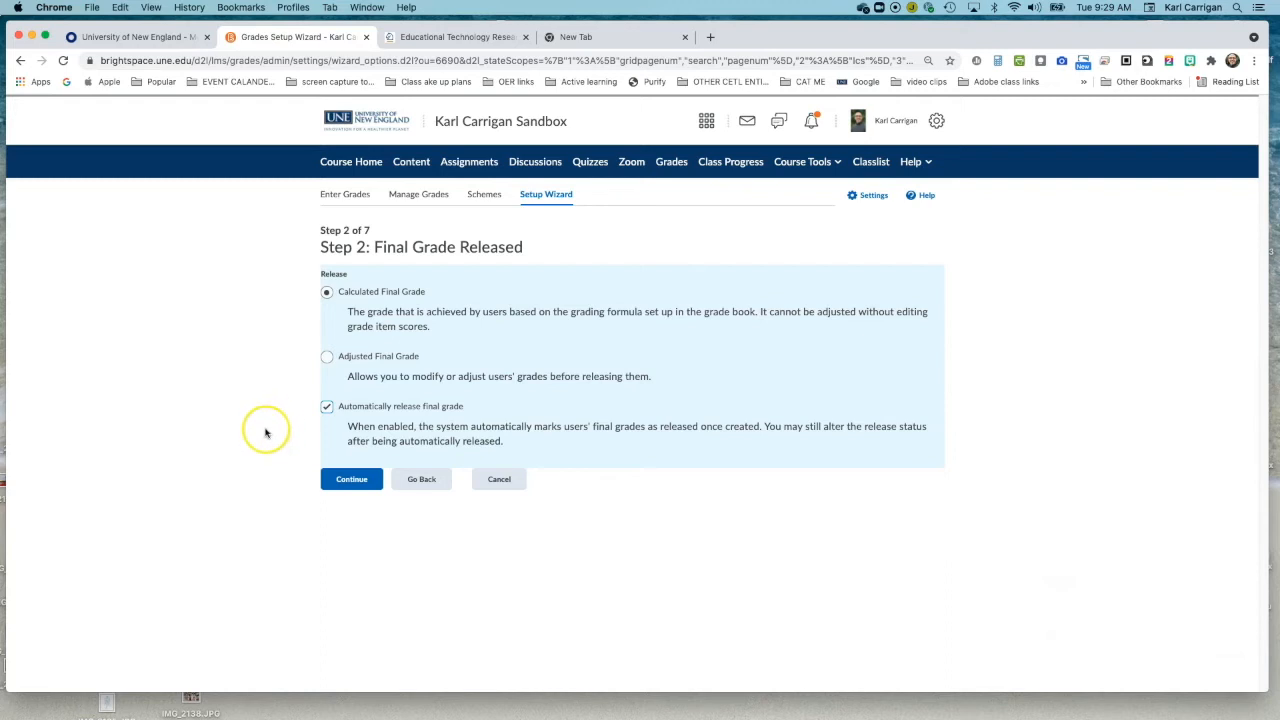
{"action": "left_click", "coordinate": [351, 480]}
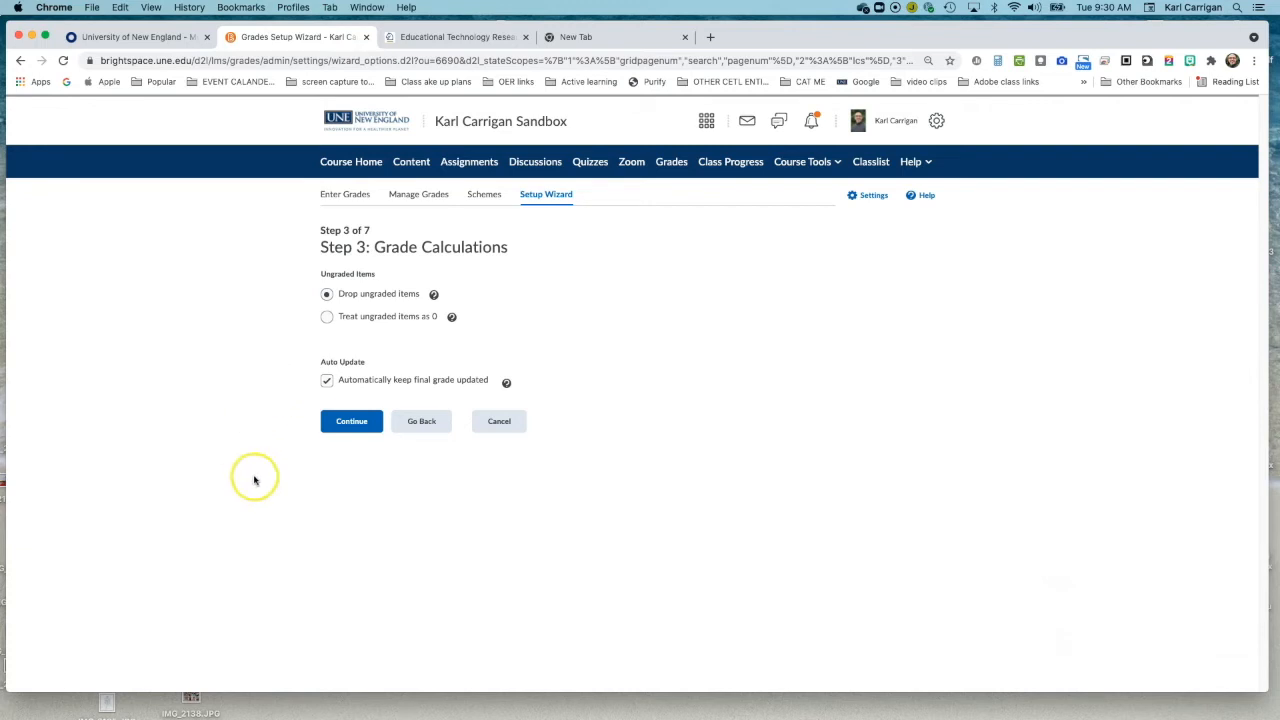
Accept the wizard's existing settings for grade calculations, the Percentage default scheme and 2 decimal places in the managing view
{"action": "left_click", "coordinate": [343, 424]}
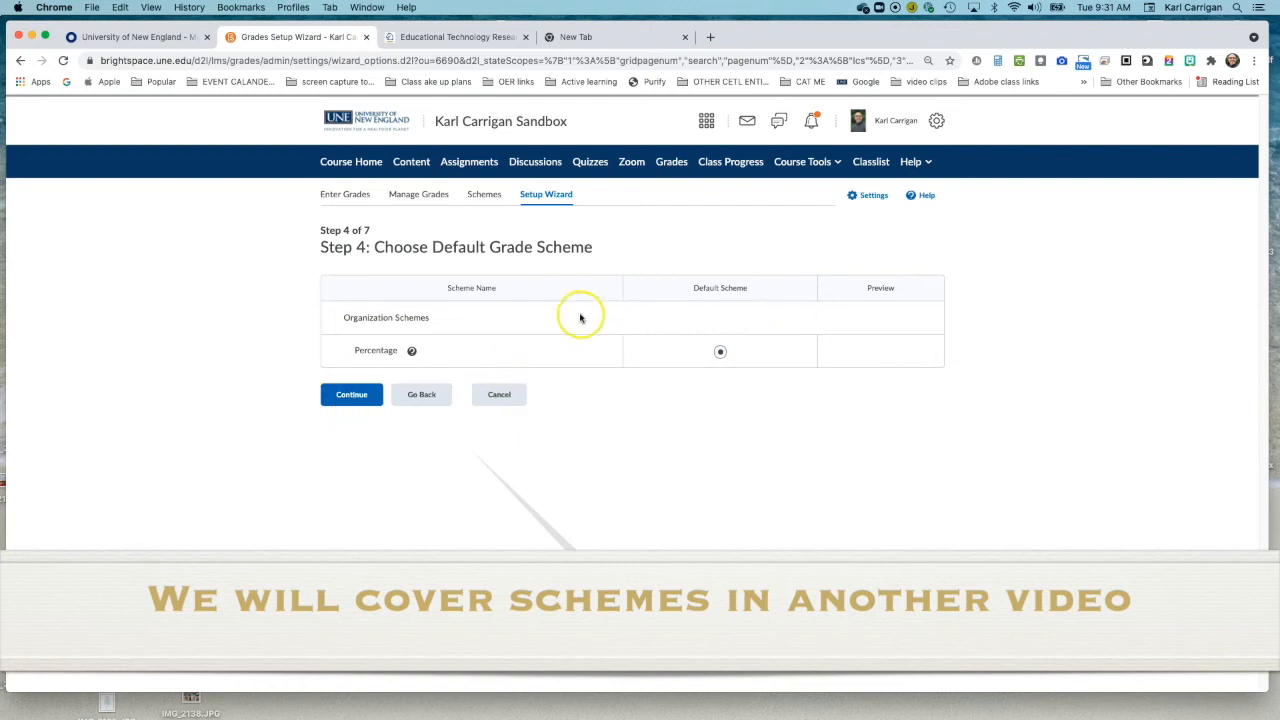
{"action": "left_click", "coordinate": [363, 398]}
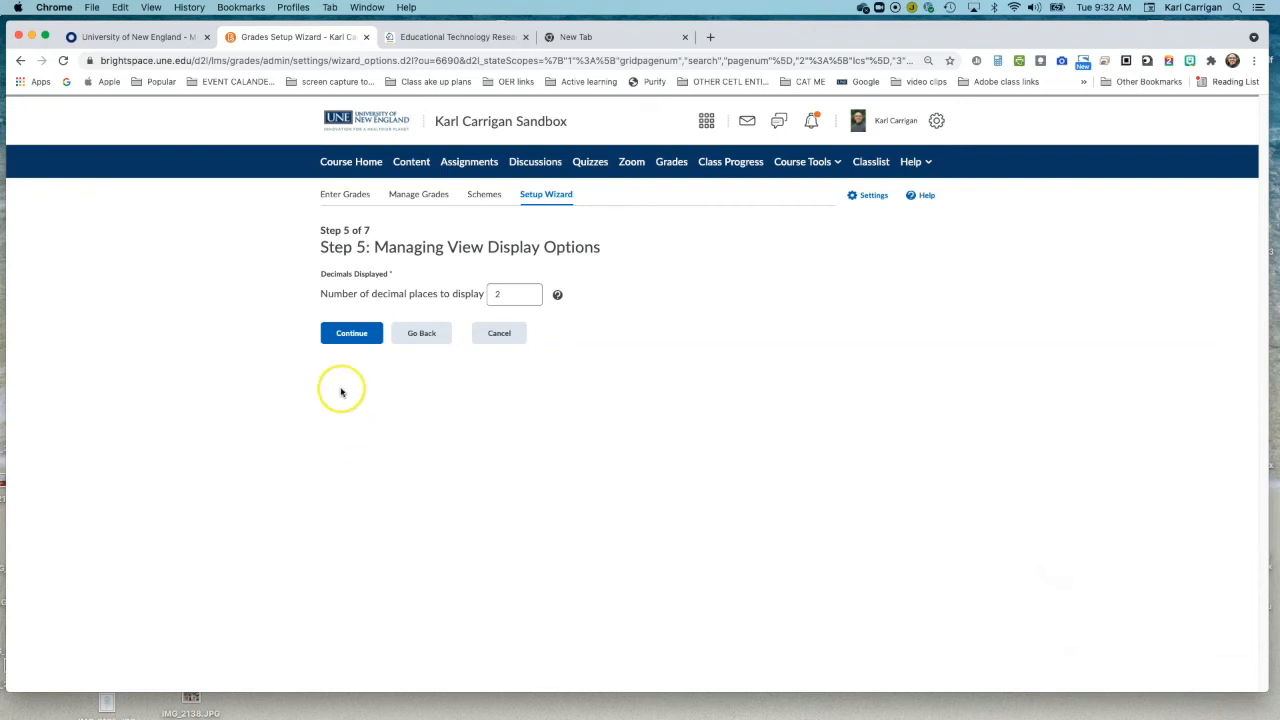
{"action": "left_click", "coordinate": [354, 337]}
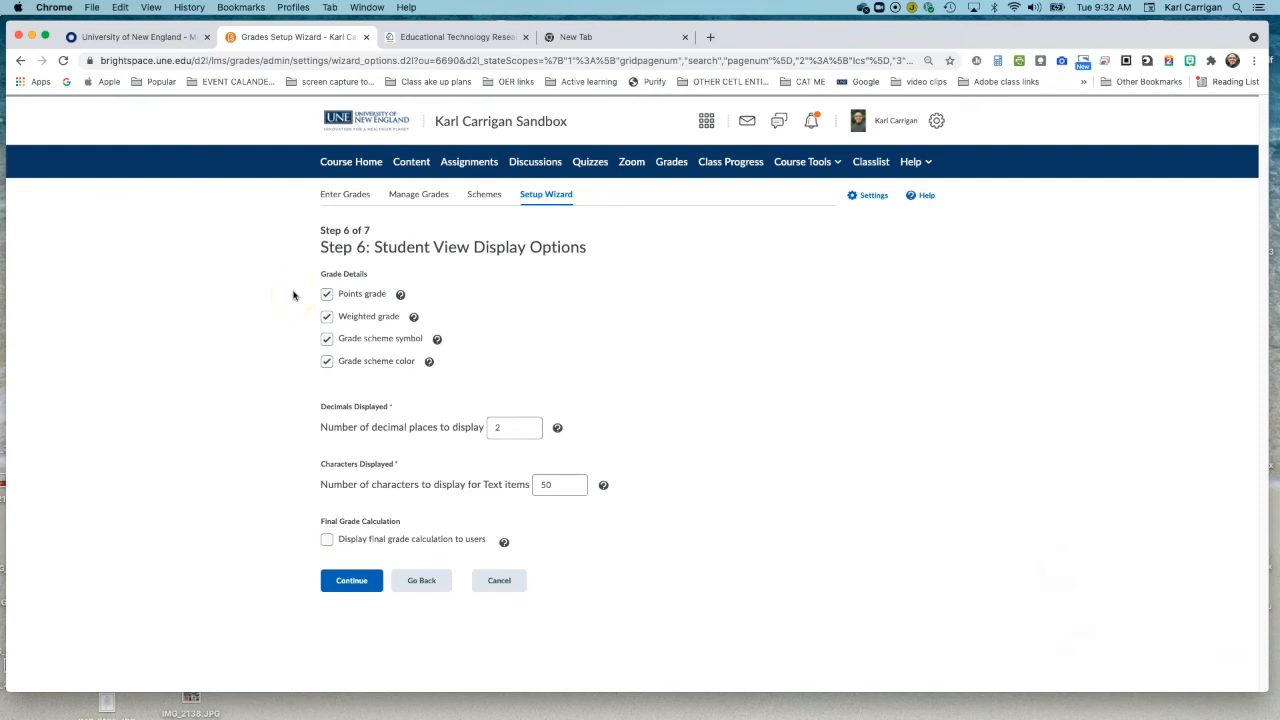
Enable displaying the final grade calculation to users, keep grade scheme color in the student view, and finish the setup wizard
{"action": "left_click", "coordinate": [355, 327]}
{"action": "left_click", "coordinate": [326, 361]}
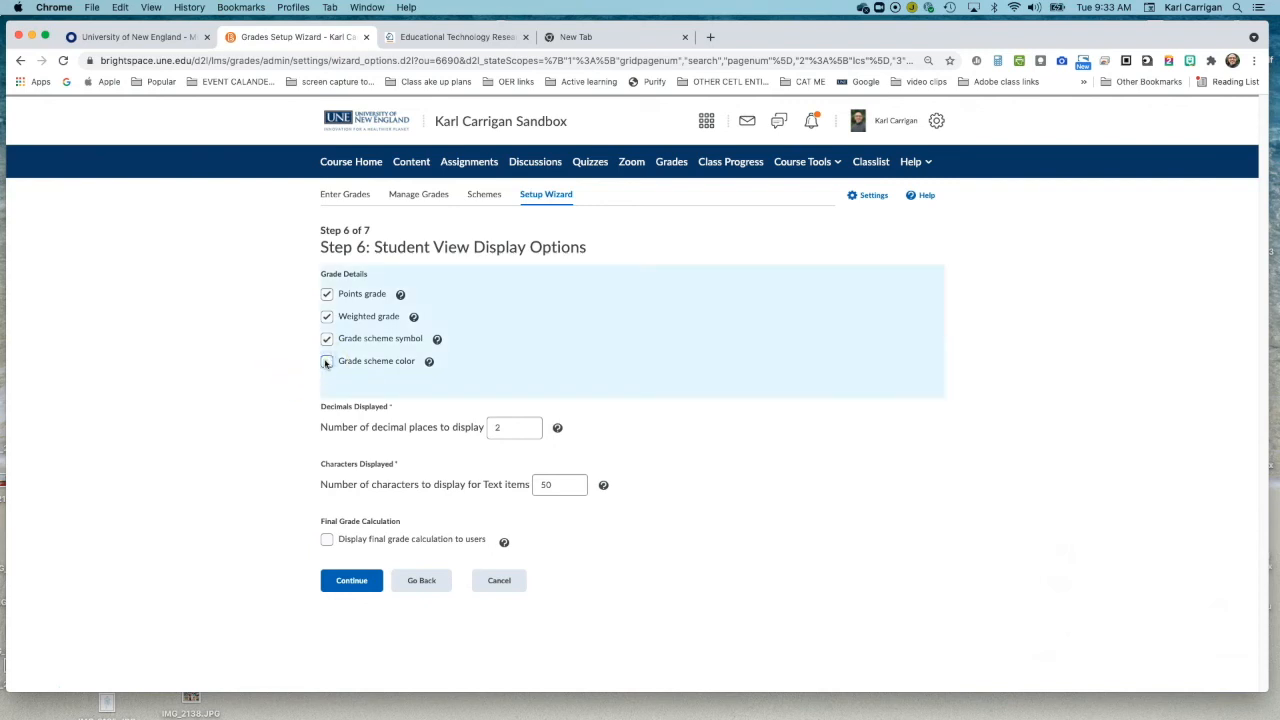
{"action": "left_click", "coordinate": [326, 362]}
{"action": "left_click", "coordinate": [251, 380]}
{"action": "left_click", "coordinate": [328, 541]}
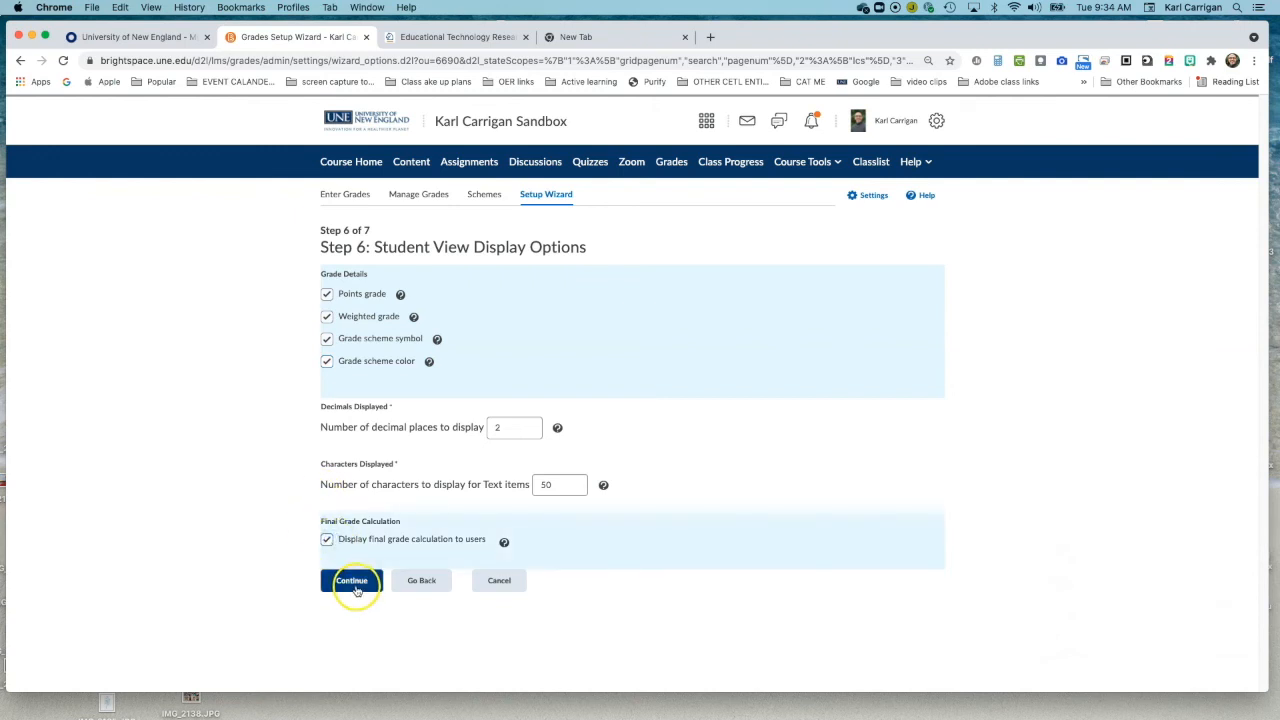
{"action": "left_click", "coordinate": [355, 585]}
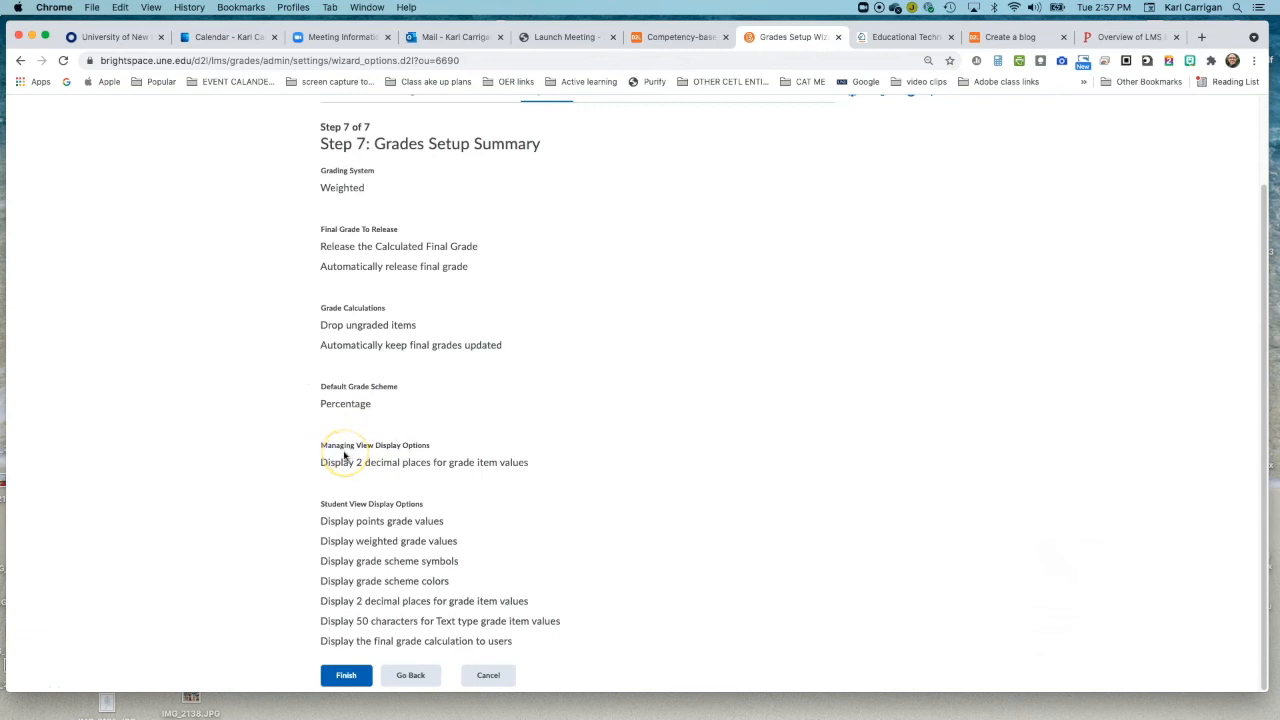
{"action": "left_click", "coordinate": [345, 676]}
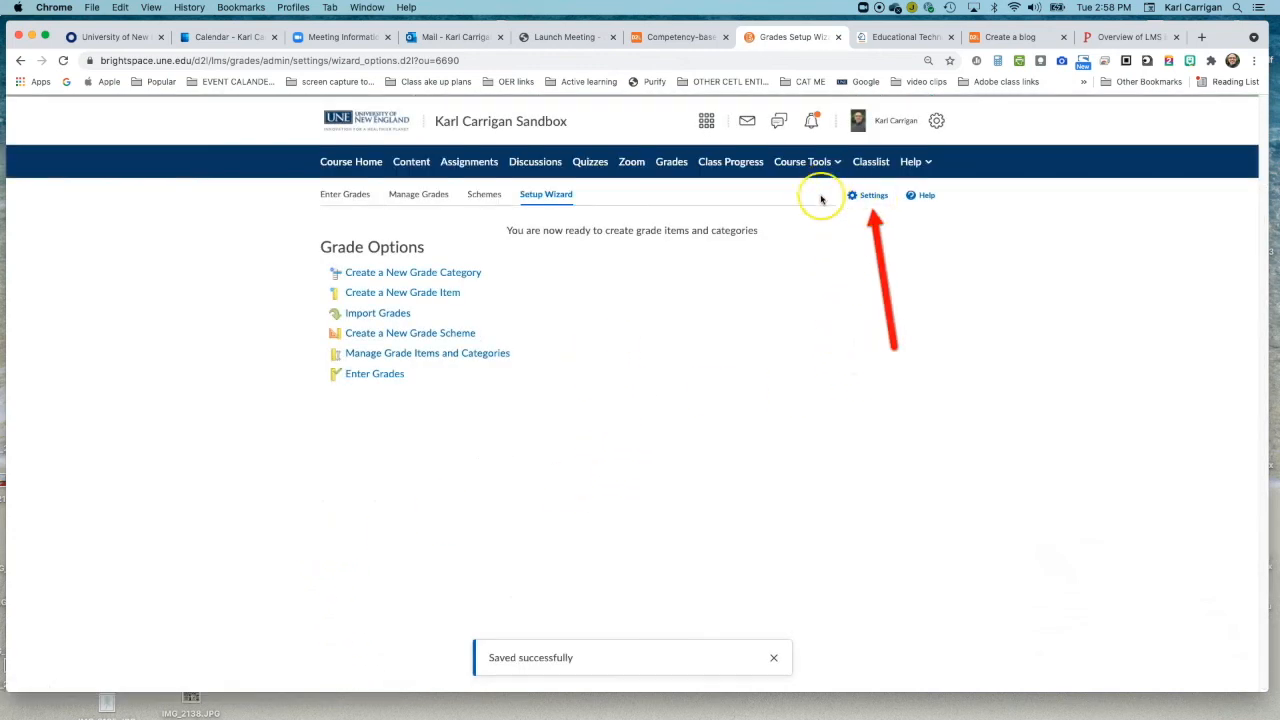
Open the grade book settings and review the personal display options for the managing view and start page
{"action": "left_click", "coordinate": [867, 198]}
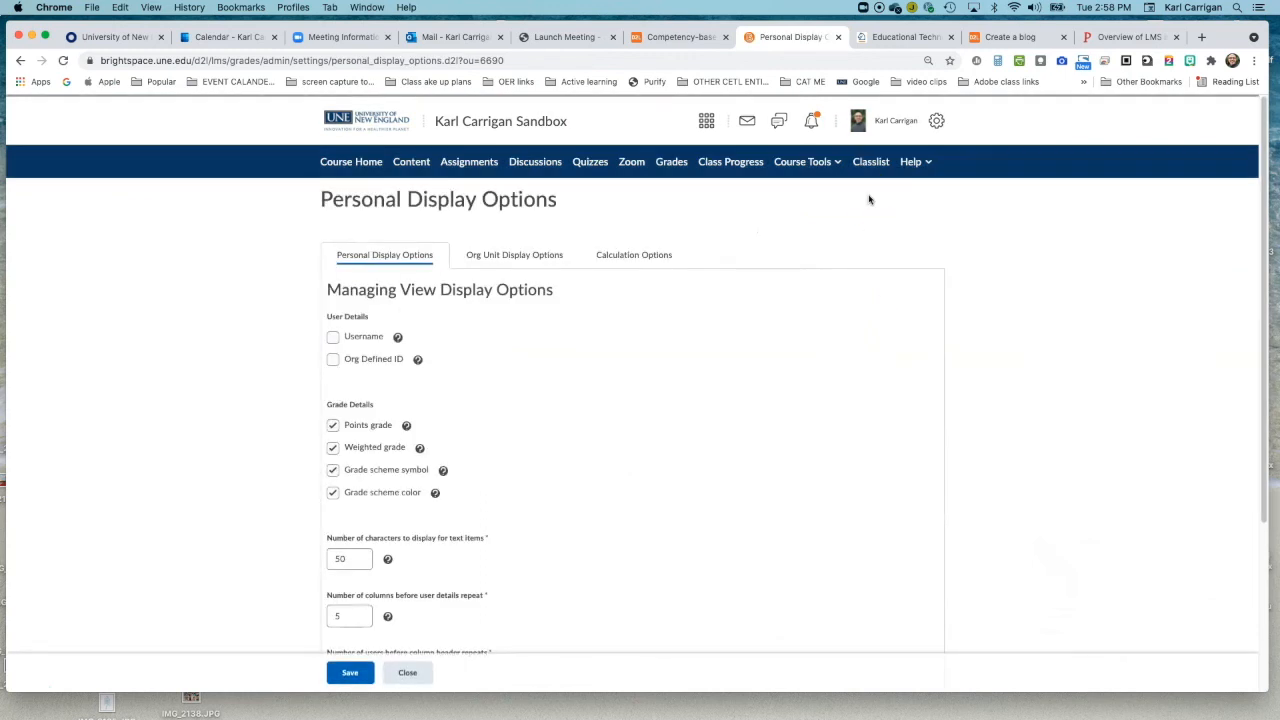
{"action": "scroll", "coordinate": [569, 422], "scroll_direction": "down", "scroll_amount": 5}
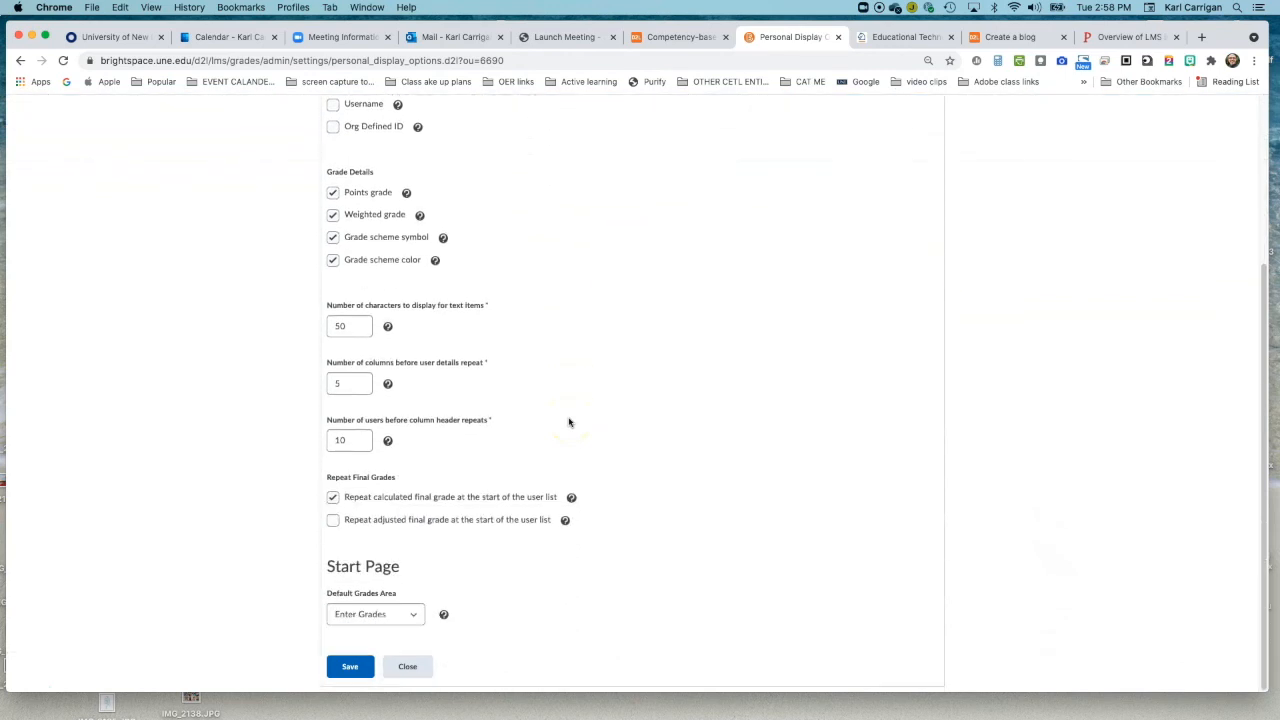
{"action": "scroll", "coordinate": [569, 422], "scroll_direction": "up", "scroll_amount": 5}
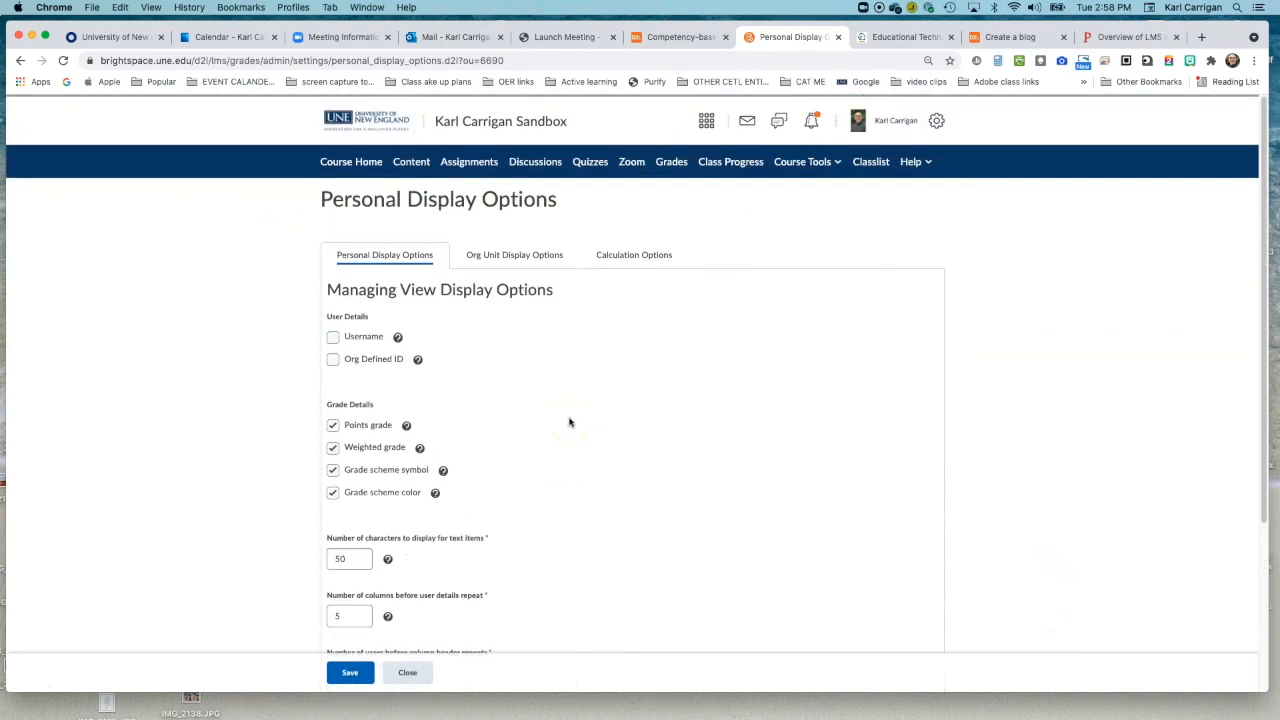
{"action": "scroll", "coordinate": [569, 422], "scroll_direction": "down", "scroll_amount": 3}
{"action": "scroll", "coordinate": [569, 422], "scroll_direction": "up", "scroll_amount": 5}
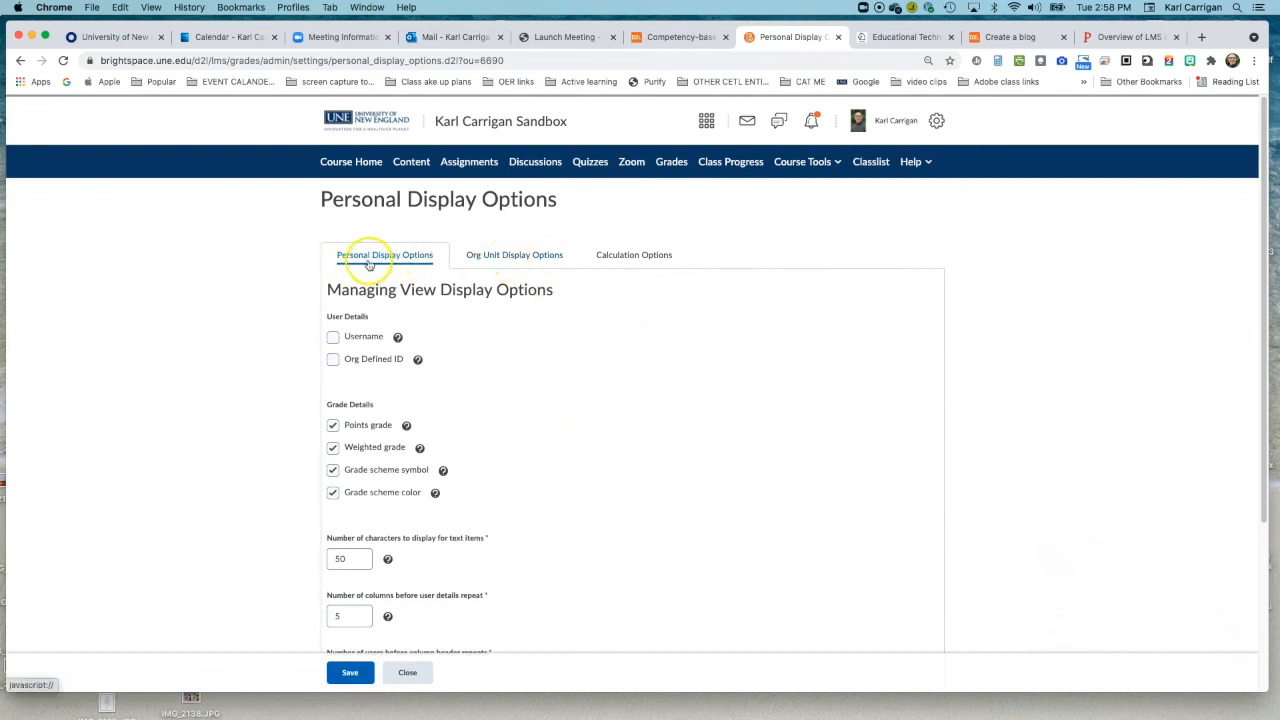
{"action": "scroll", "coordinate": [378, 450], "scroll_direction": "down", "scroll_amount": 4}
{"action": "scroll", "coordinate": [380, 474], "scroll_direction": "up", "scroll_amount": 1}
{"action": "scroll", "coordinate": [384, 474], "scroll_direction": "up", "scroll_amount": 3}
Review the org unit display options and the calculation options, and close the grade settings without saving
{"action": "left_click", "coordinate": [514, 238]}
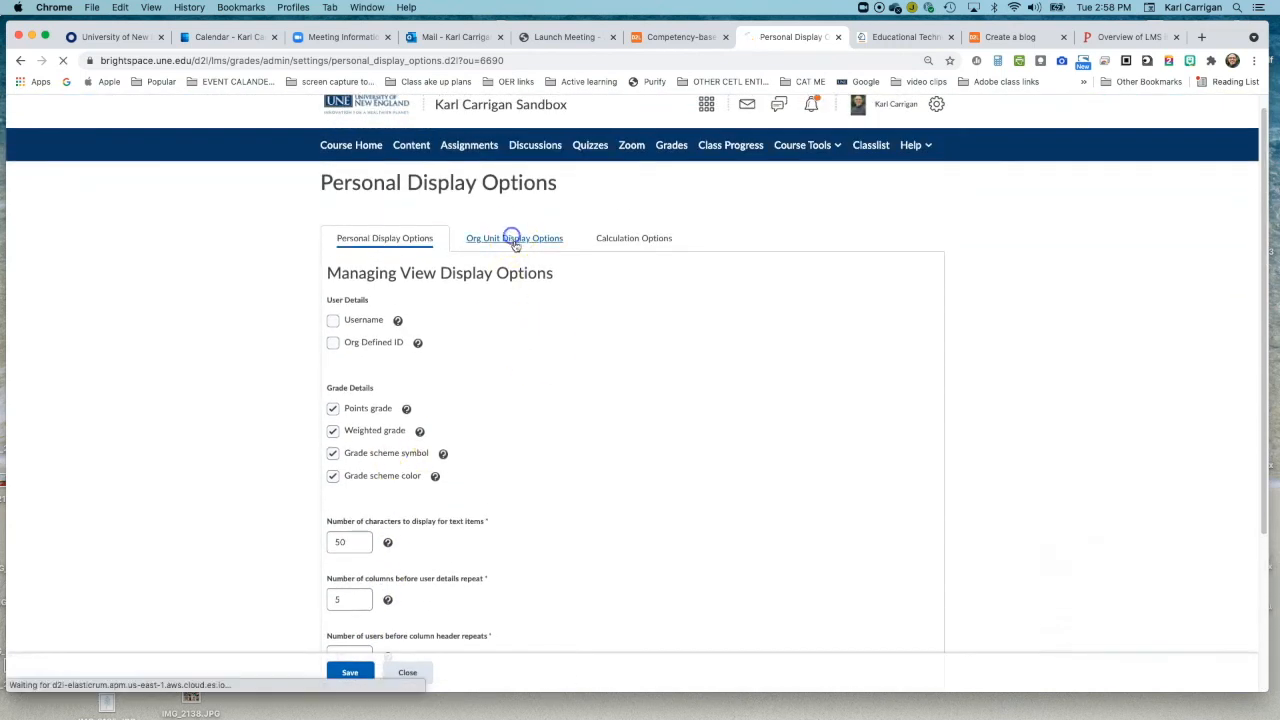
{"action": "scroll", "coordinate": [514, 360], "scroll_direction": "down", "scroll_amount": 2}
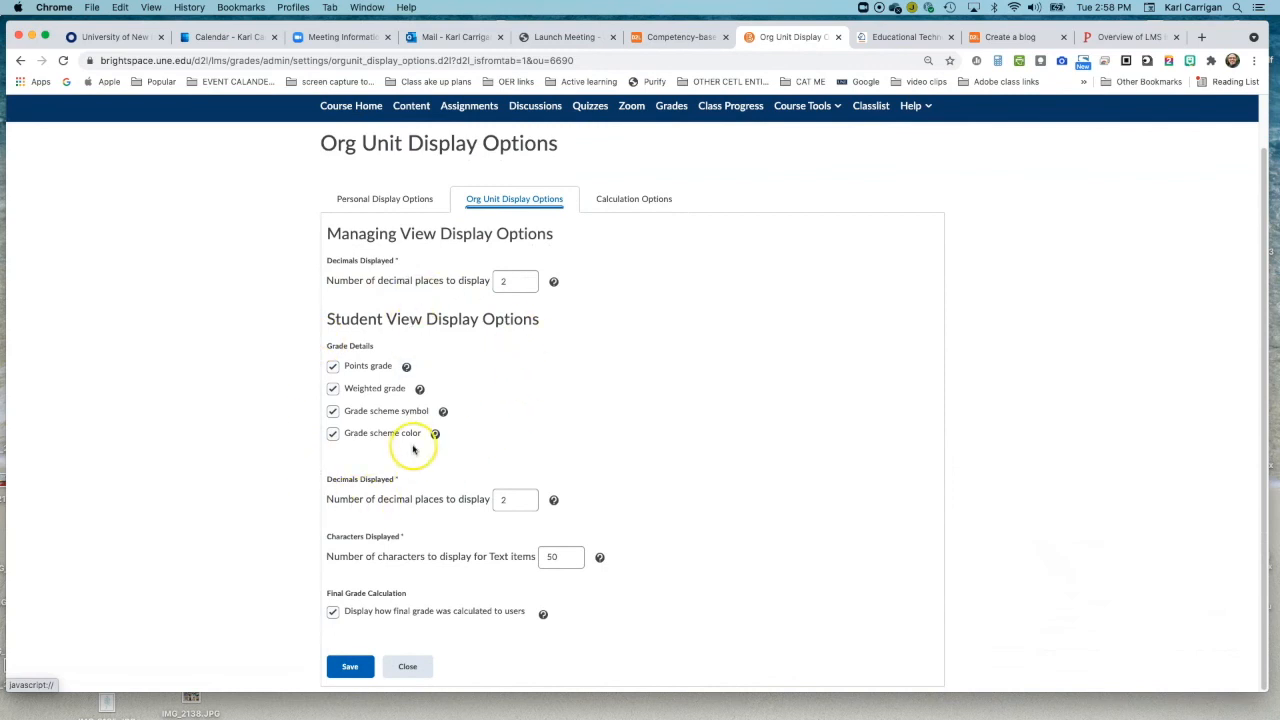
{"action": "scroll", "coordinate": [420, 541], "scroll_direction": "up", "scroll_amount": 2}
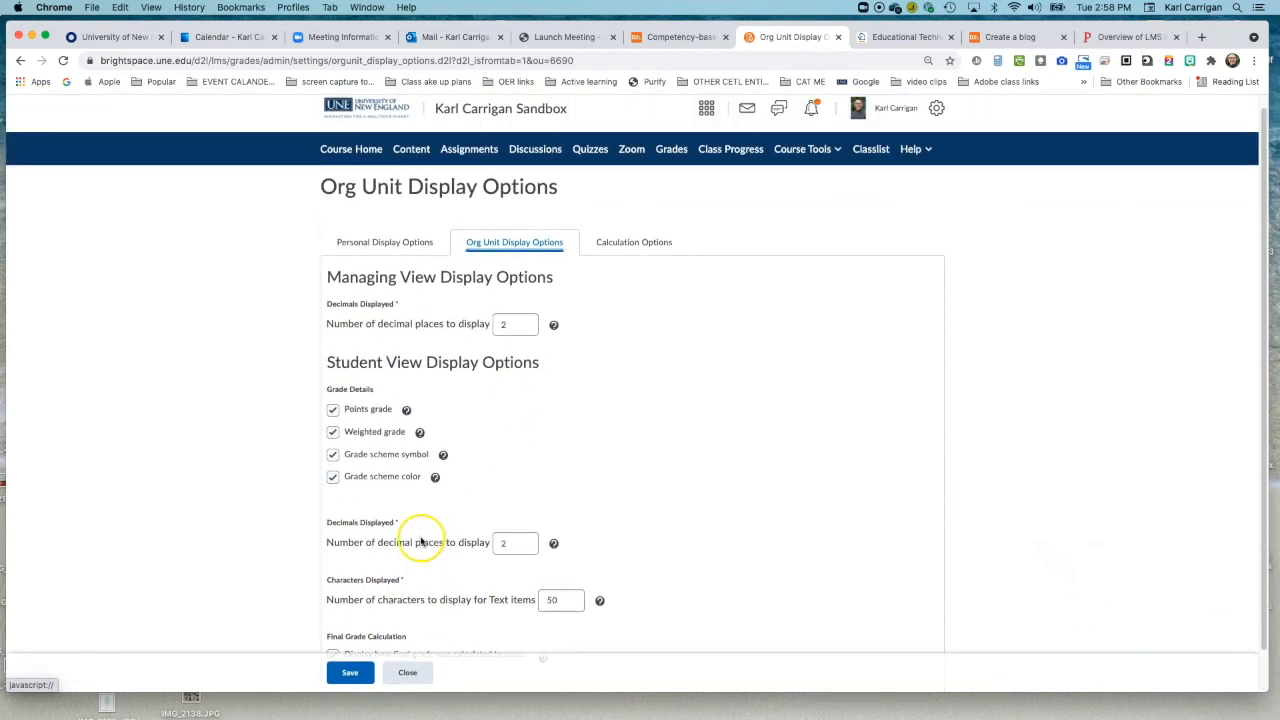
{"action": "left_click", "coordinate": [632, 256]}
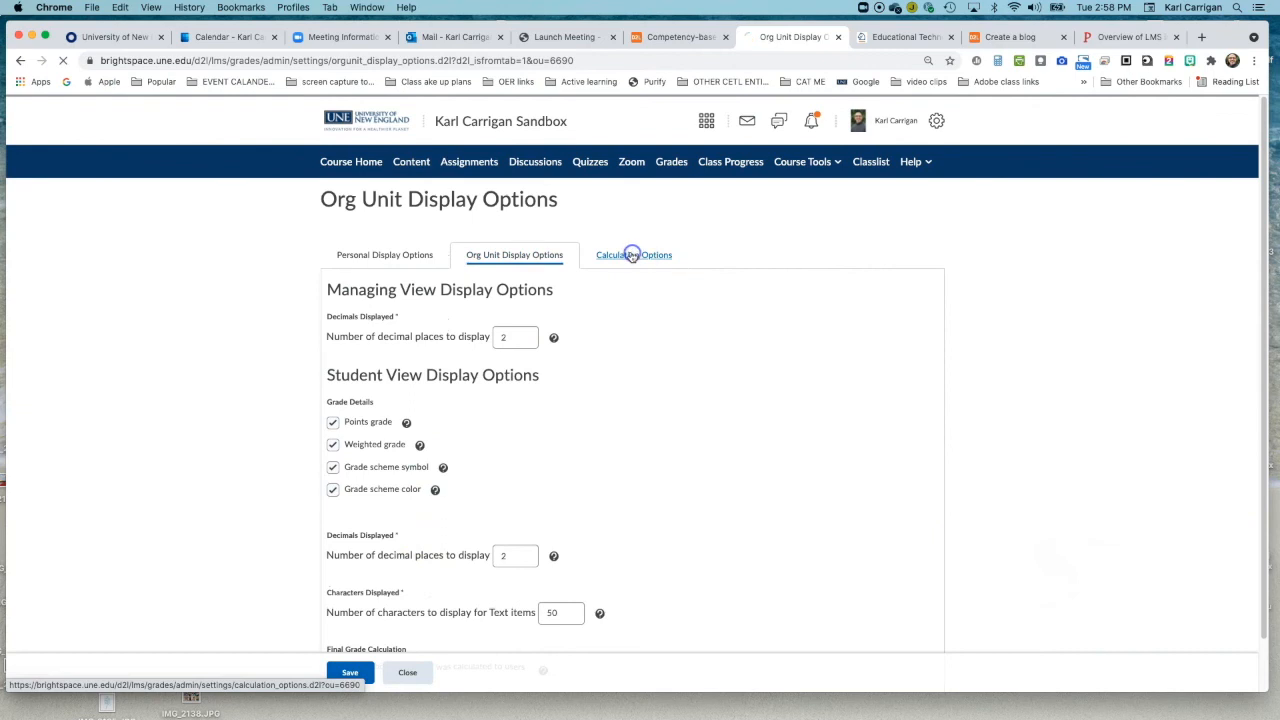
{"action": "scroll", "coordinate": [563, 363], "scroll_direction": "down", "scroll_amount": 4}
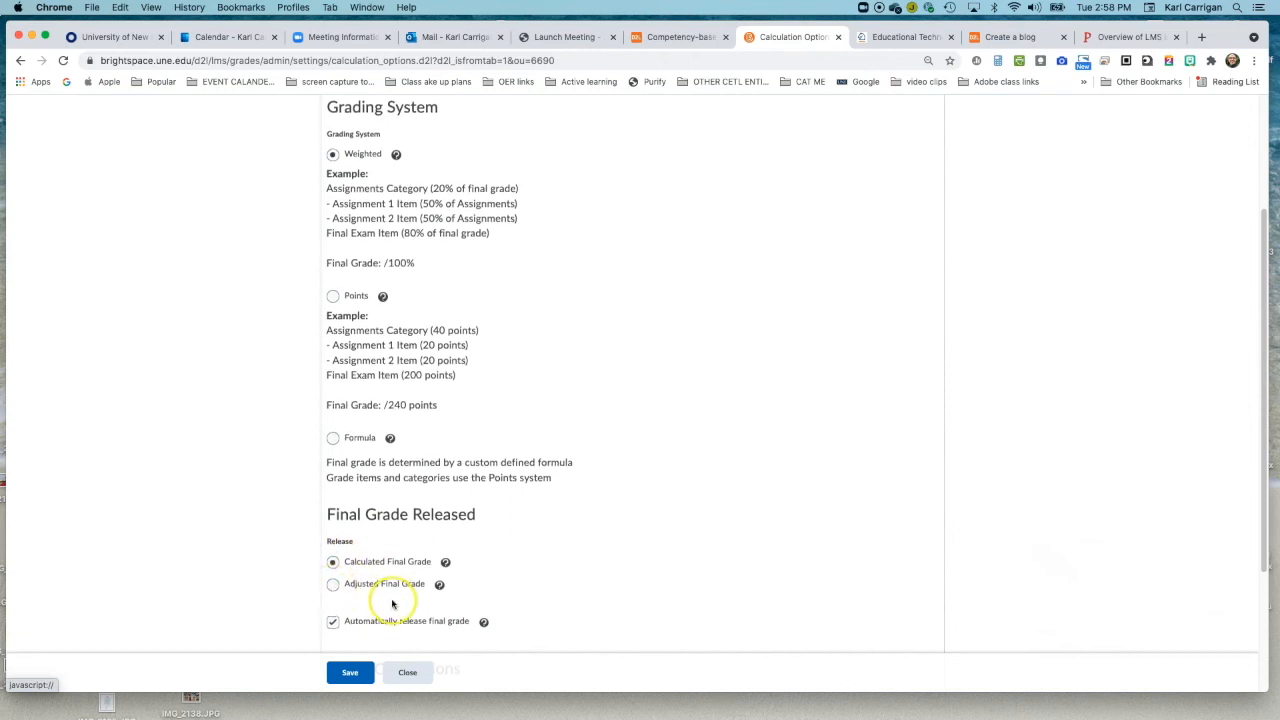
{"action": "scroll", "coordinate": [392, 603], "scroll_direction": "down", "scroll_amount": 1}
{"action": "scroll", "coordinate": [337, 560], "scroll_direction": "down", "scroll_amount": 2}
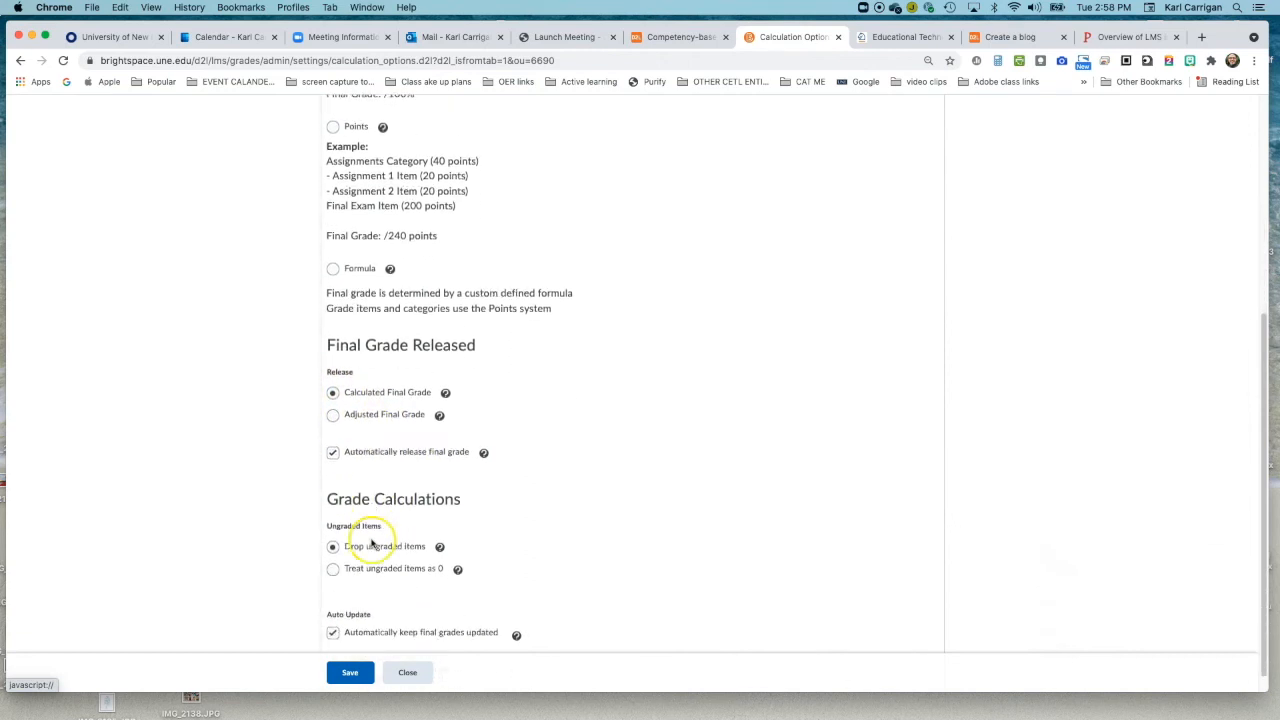
{"action": "scroll", "coordinate": [365, 540], "scroll_direction": "up", "scroll_amount": 5}
{"action": "left_click", "coordinate": [410, 675]}
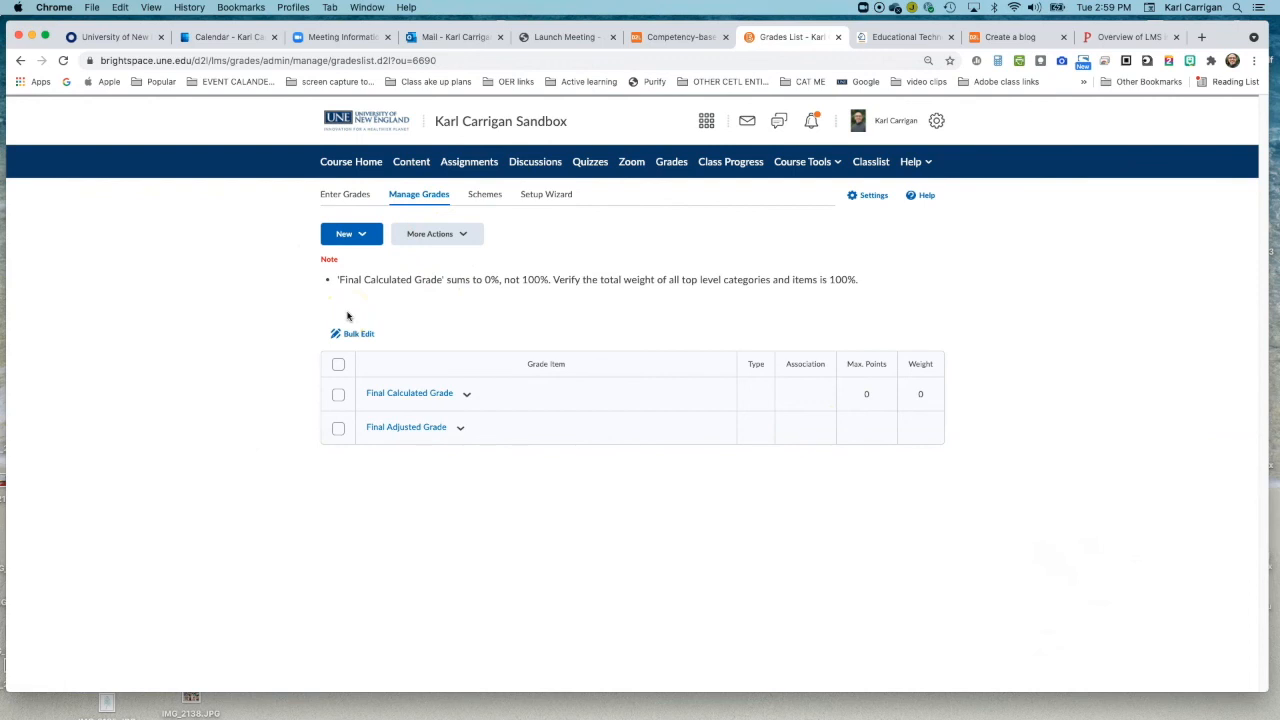
Show the choices for creating a new entry in the grades list
{"action": "left_click", "coordinate": [365, 238]}
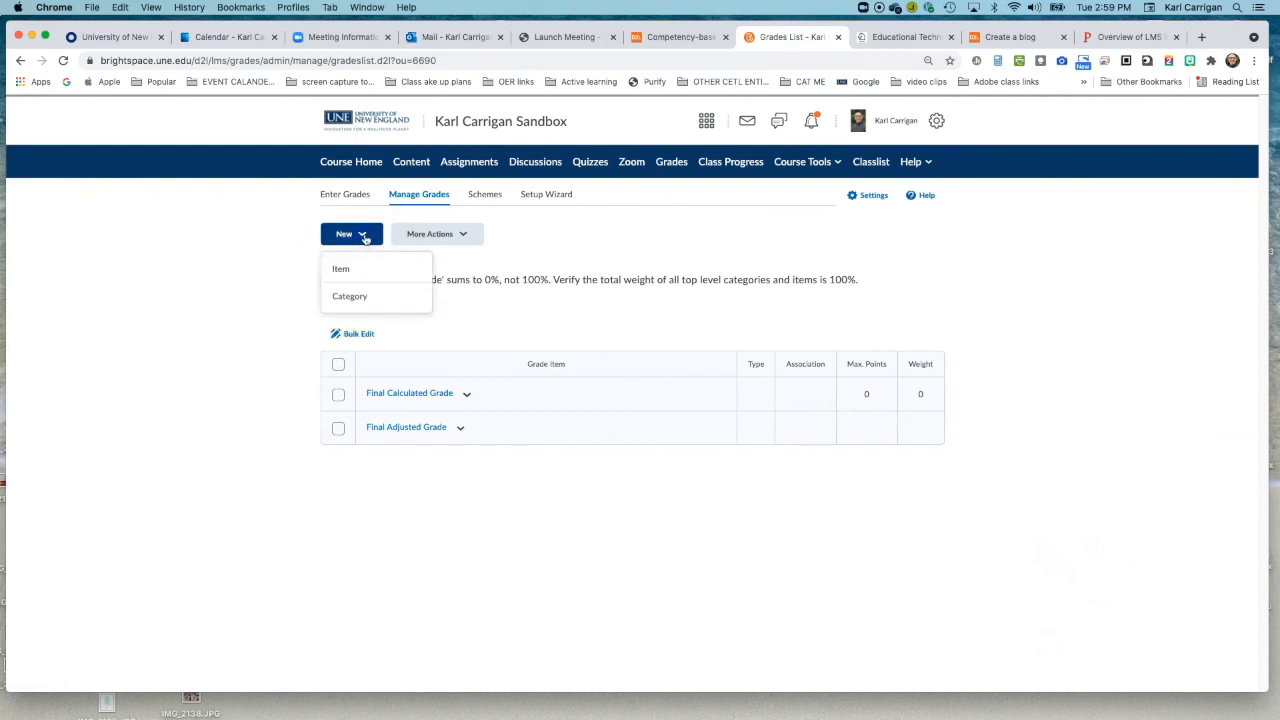